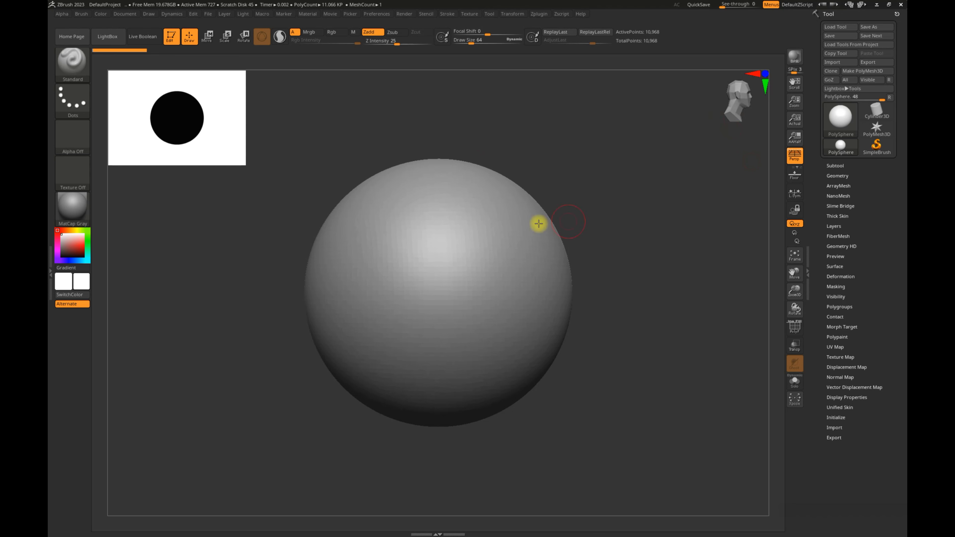
# - Open the Dog.ZPR sample project and discard the changes to the current project
pyautogui.click(586, 255)
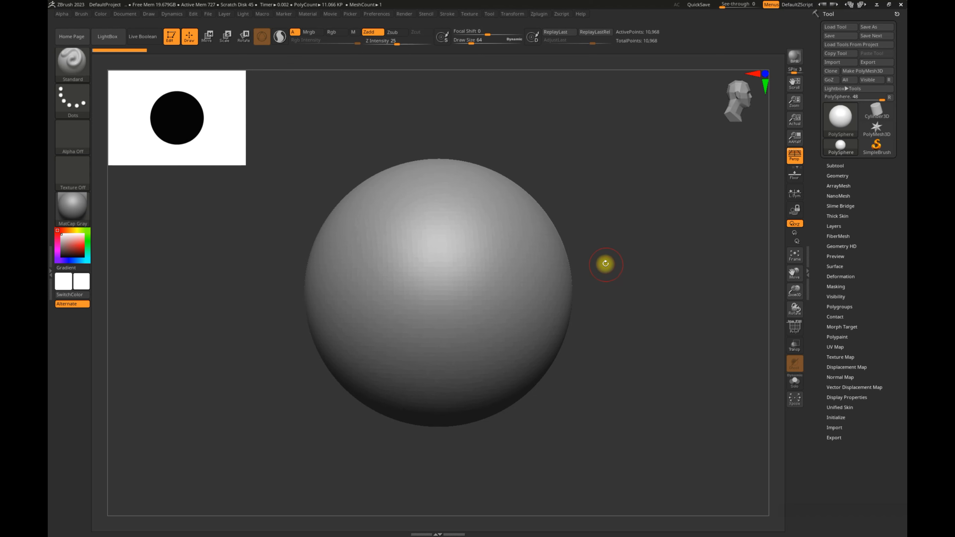
pyautogui.press(',')
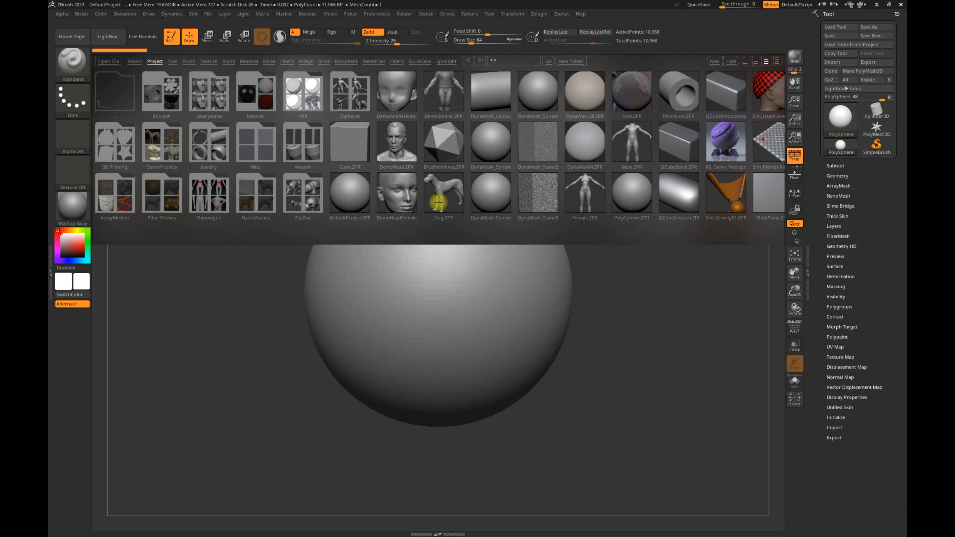
pyautogui.doubleClick(451, 195)
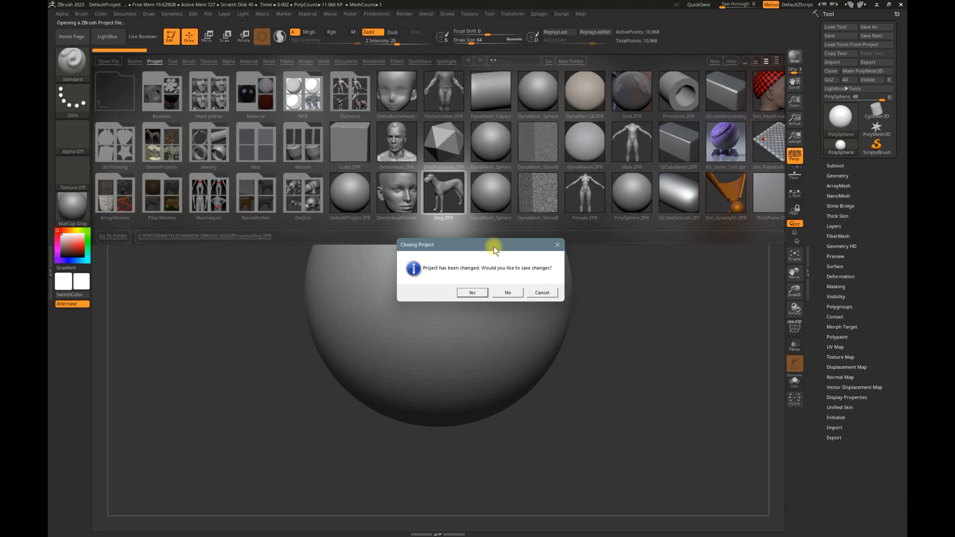
pyautogui.click(508, 292)
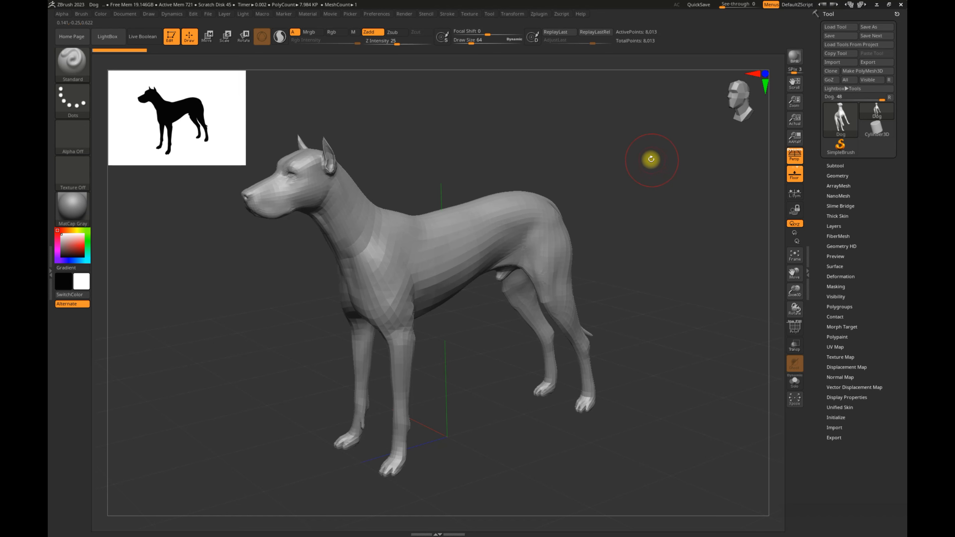
# - Rotate and pan the dog model to view it from the front and from its opposite flank
pyautogui.moveTo(597, 149); pyautogui.dragTo(621, 195)
pyautogui.moveTo(646, 150); pyautogui.dragTo(647, 174)
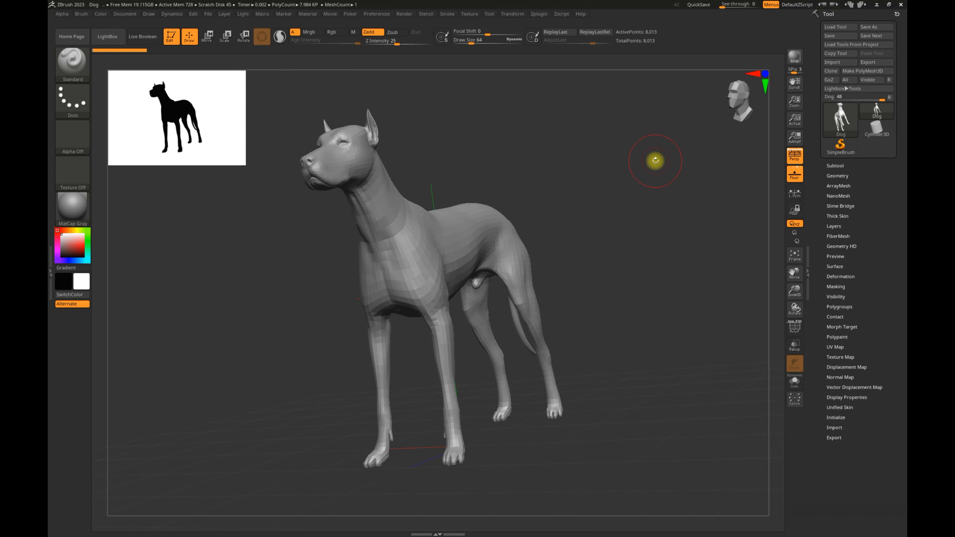
pyautogui.keyDown('alt'); pyautogui.moveTo(659, 166); pyautogui.dragTo(576, 182); pyautogui.keyUp('alt')
pyautogui.moveTo(620, 243); pyautogui.dragTo(724, 194)
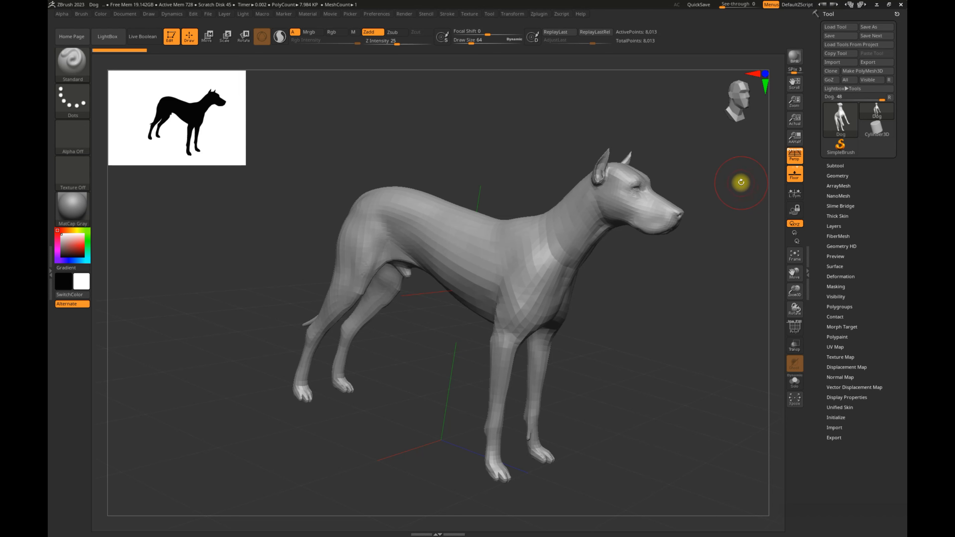
# - Zoom out from the whole dog, zoom in on its body, and turn it to show the other flank
pyautogui.press('alt')
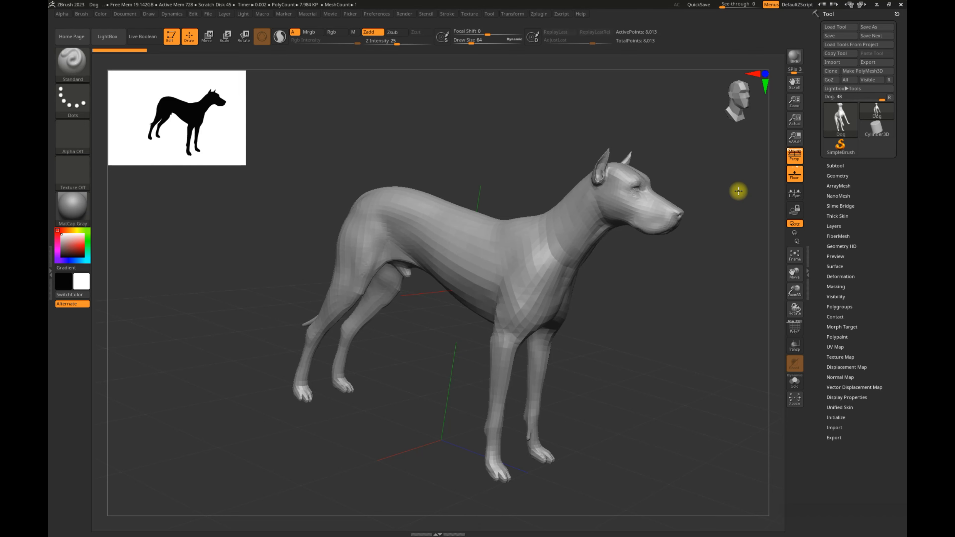
pyautogui.keyDown('alt'); pyautogui.moveTo(738, 191); pyautogui.dragTo(720, 235); pyautogui.keyUp('alt')
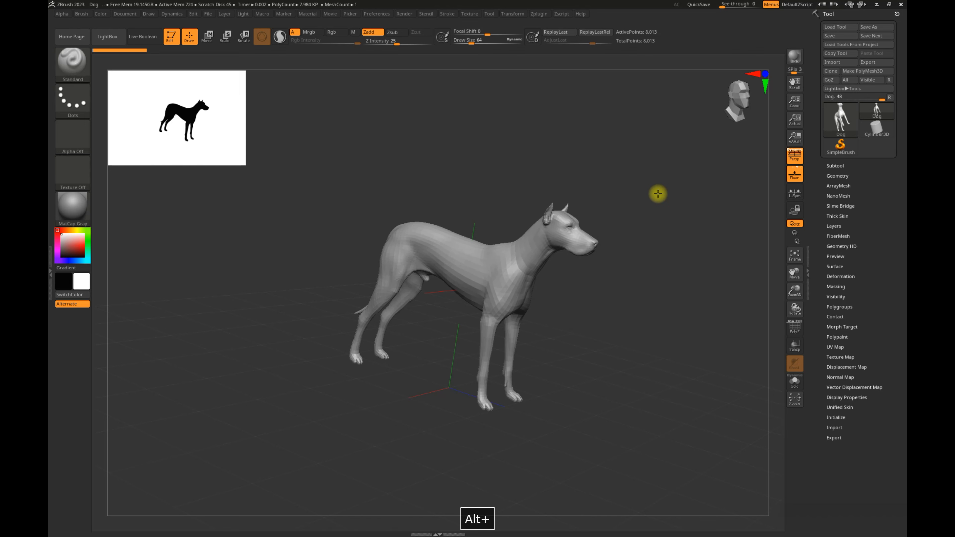
pyautogui.moveTo(657, 194); pyautogui.dragTo(724, 212)
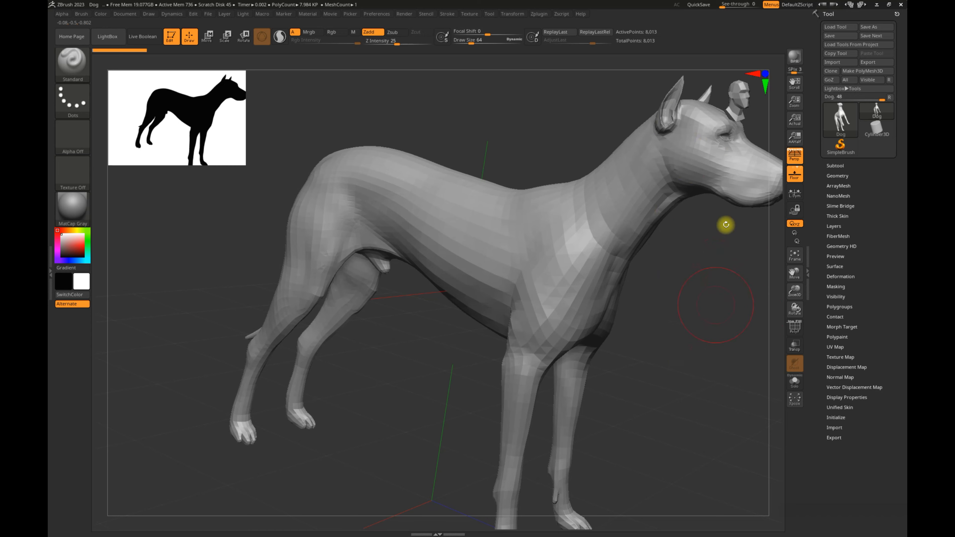
pyautogui.moveTo(714, 249); pyautogui.dragTo(663, 199)
pyautogui.moveTo(650, 113); pyautogui.dragTo(710, 183)
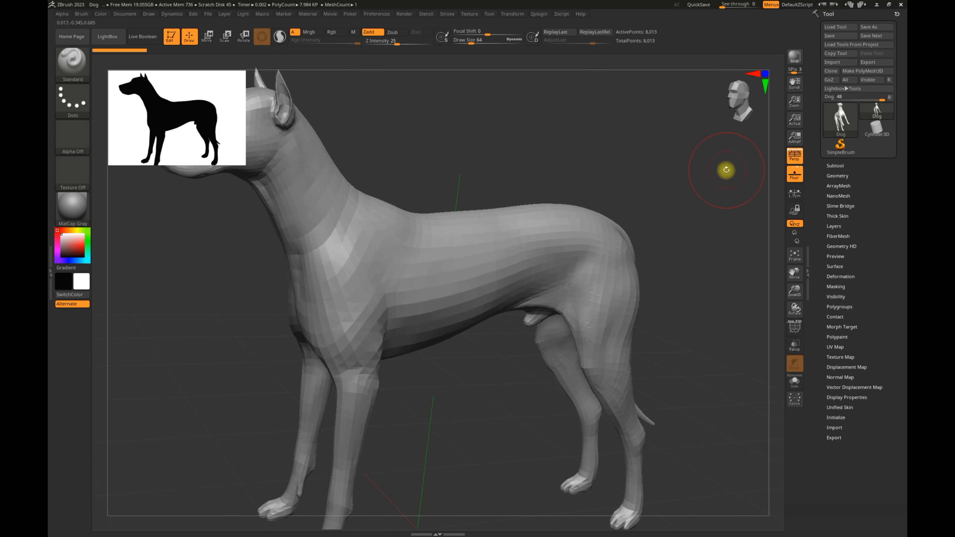
pyautogui.keyDown('alt'); pyautogui.moveTo(684, 177); pyautogui.dragTo(631, 245); pyautogui.keyUp('alt')
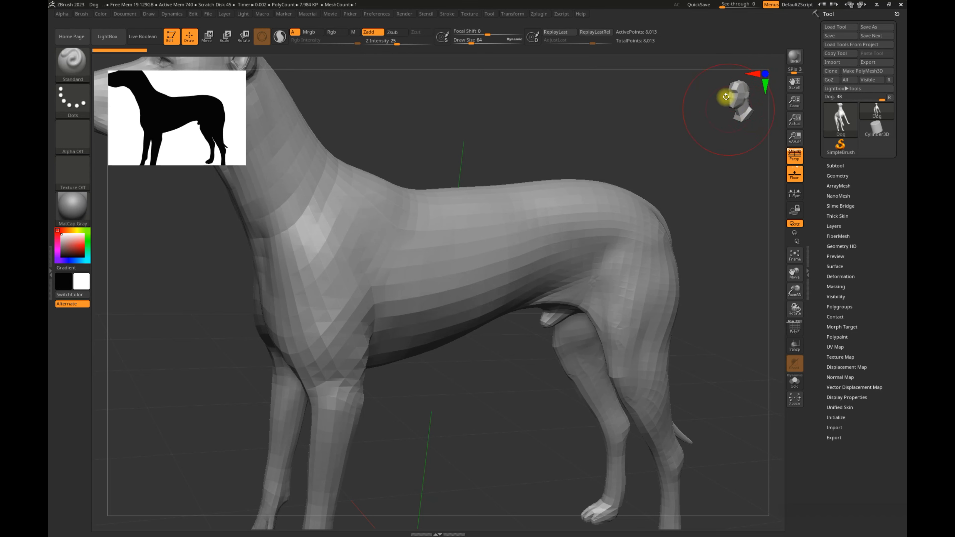
# - Turn the view with the camera orientation head to see the dog from the side, above and behind
pyautogui.moveTo(736, 101)
pyautogui.mouseDown()
pyautogui.moveTo(765, 100)
pyautogui.moveTo(737, 119)
pyautogui.moveTo(747, 93)
pyautogui.moveTo(750, 119)
pyautogui.moveTo(731, 113)
pyautogui.moveTo(748, 104)
pyautogui.moveTo(742, 93)
pyautogui.mouseUp()
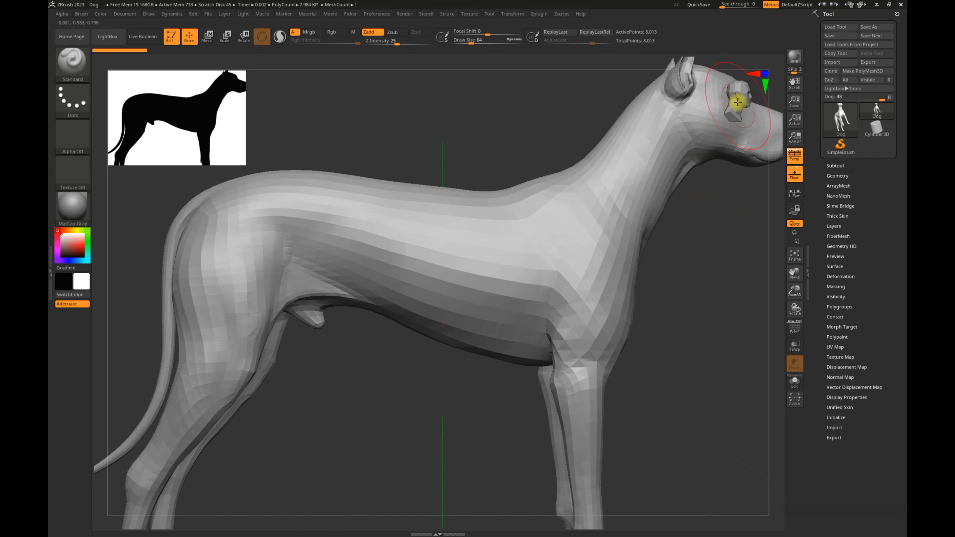
pyautogui.click(733, 95)
pyautogui.click(741, 98)
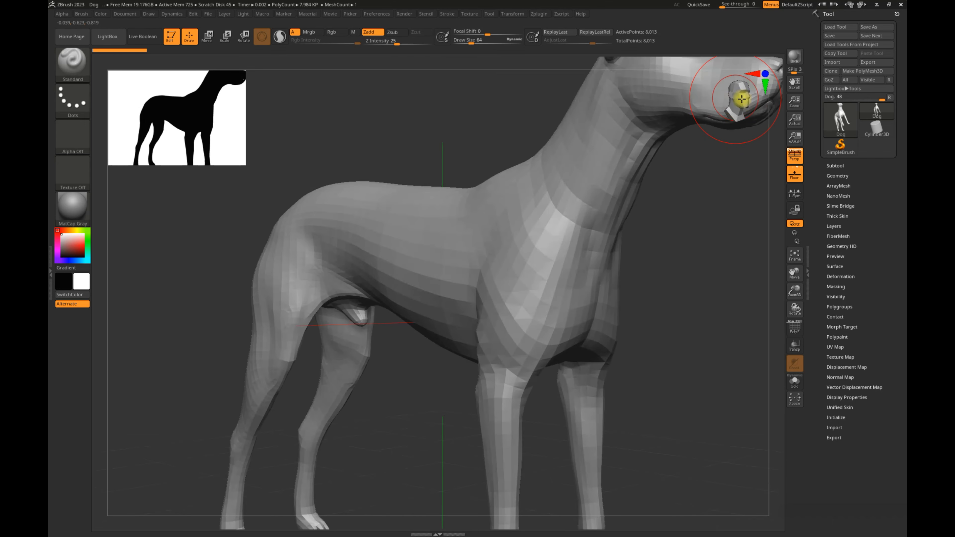
pyautogui.click(740, 98)
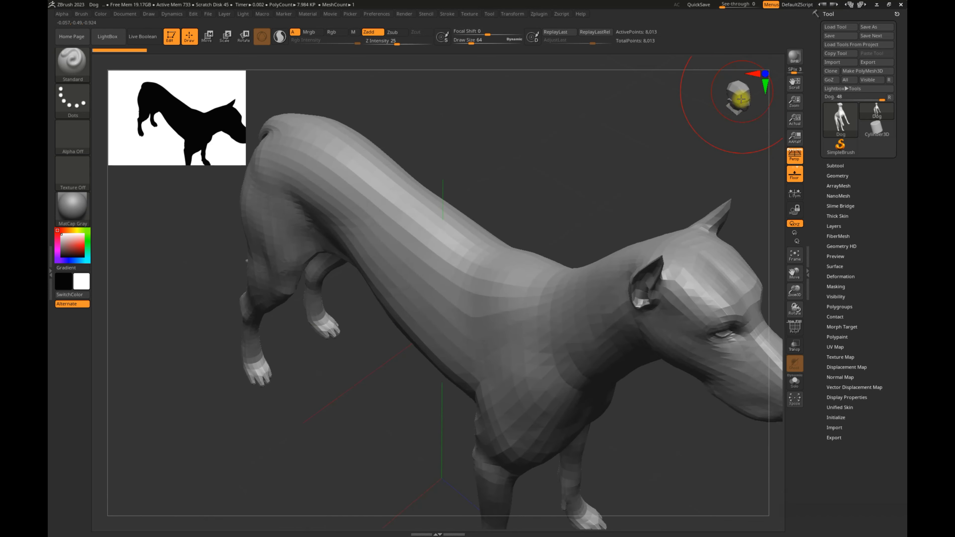
pyautogui.click(740, 94)
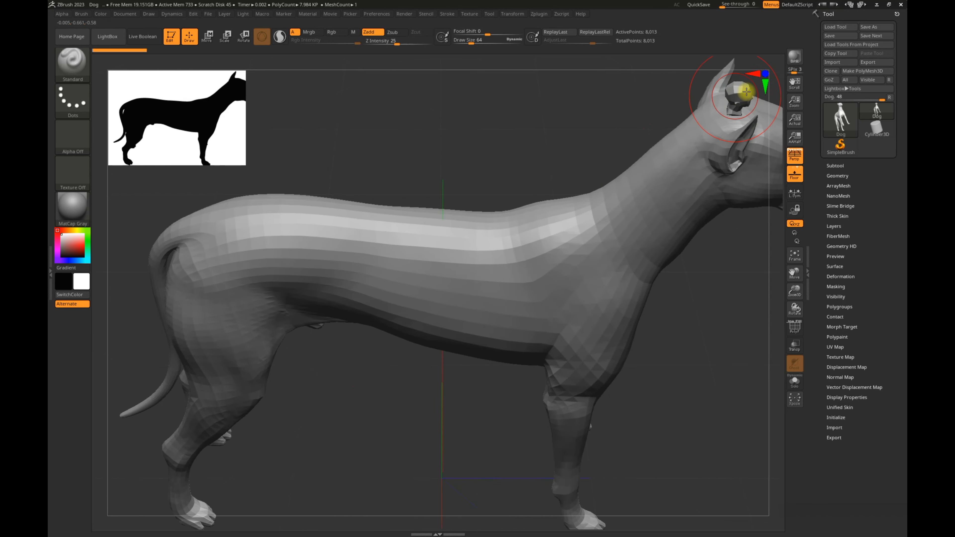
pyautogui.moveTo(738, 96); pyautogui.dragTo(744, 90)
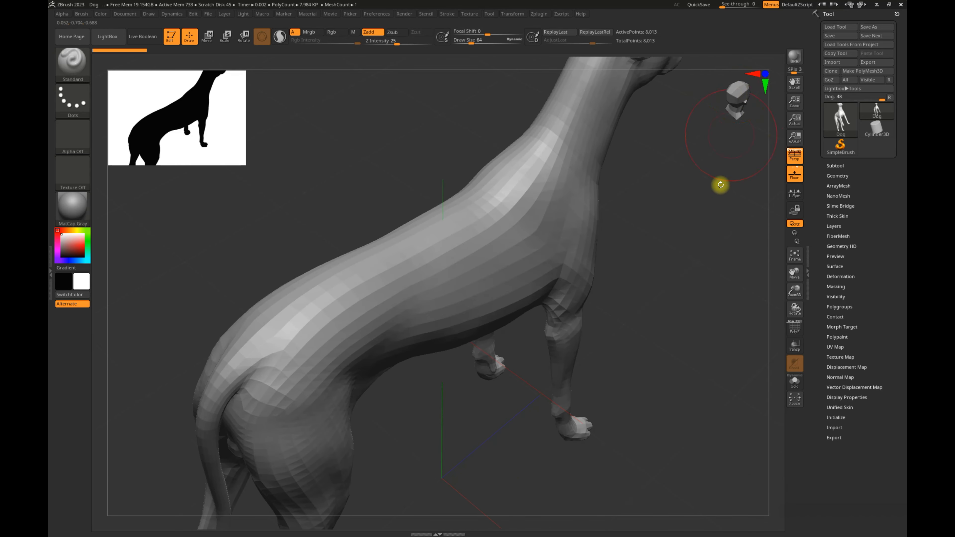
# - Snap the view to the dog's straight side and top views, and return to a three-quarter front view
pyautogui.moveTo(710, 265)
pyautogui.mouseDown()
pyautogui.moveTo(675, 245)
pyautogui.moveTo(674, 139)
pyautogui.moveTo(620, 197)
pyautogui.moveTo(710, 192)
pyautogui.moveTo(692, 202)
pyautogui.moveTo(712, 213)
pyautogui.moveTo(686, 203)
pyautogui.moveTo(677, 218)
pyautogui.mouseUp()
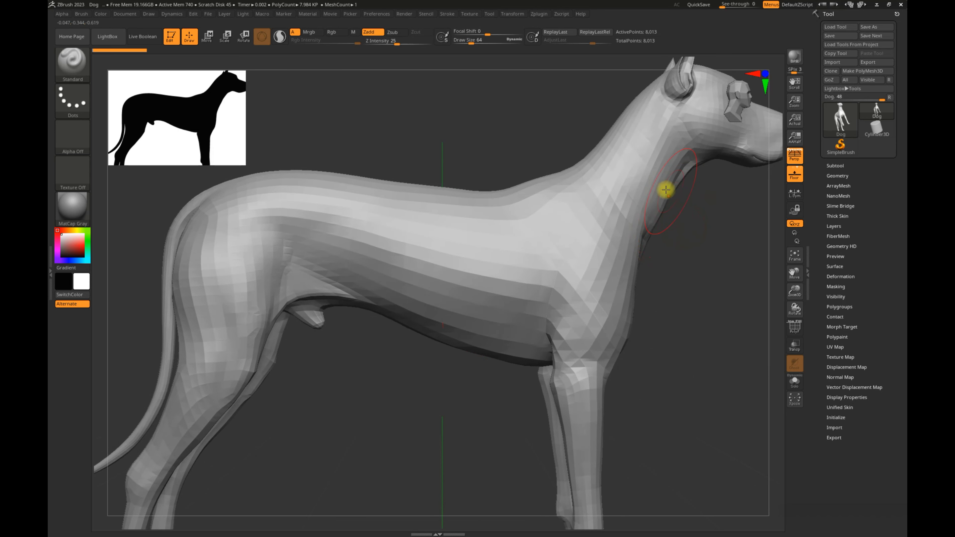
pyautogui.moveTo(550, 102); pyautogui.dragTo(554, 190)
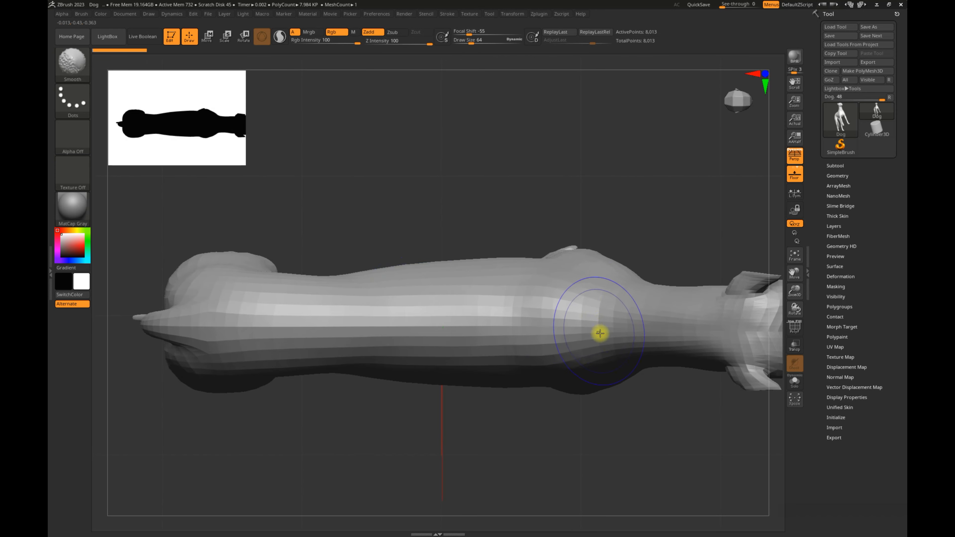
pyautogui.moveTo(657, 439); pyautogui.dragTo(664, 308)
pyautogui.moveTo(582, 235); pyautogui.dragTo(656, 259)
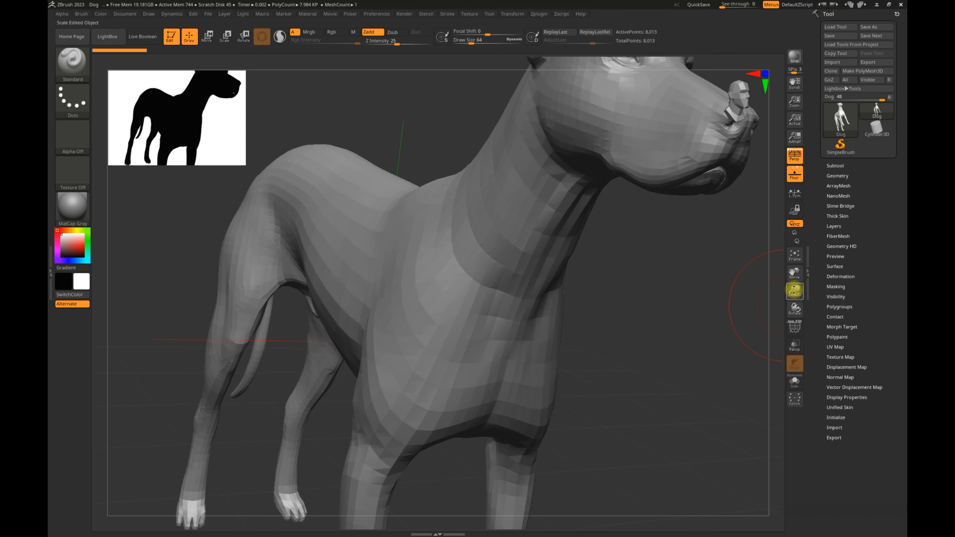
# - Enlarge and move the dog out of the canvas, and frame the whole model again
pyautogui.moveTo(795, 276)
pyautogui.mouseDown()
pyautogui.moveTo(746, 273)
pyautogui.moveTo(844, 250)
pyautogui.moveTo(793, 313)
pyautogui.moveTo(797, 270)
pyautogui.moveTo(798, 304)
pyautogui.moveTo(821, 302)
pyautogui.moveTo(807, 341)
pyautogui.moveTo(797, 284)
pyautogui.moveTo(828, 330)
pyautogui.moveTo(792, 315)
pyautogui.moveTo(799, 276)
pyautogui.mouseUp()
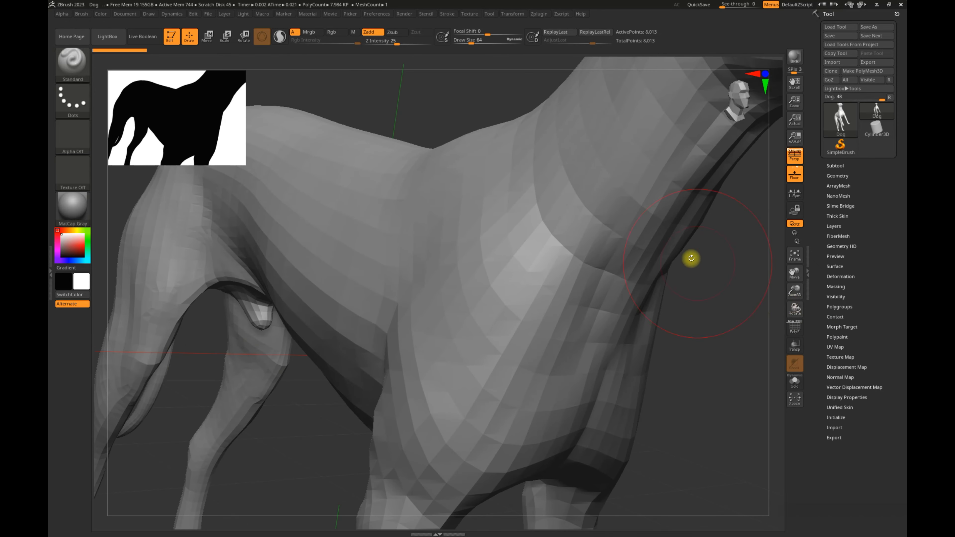
pyautogui.keyDown('alt'); pyautogui.moveTo(718, 275); pyautogui.dragTo(113, 361); pyautogui.keyUp('alt')
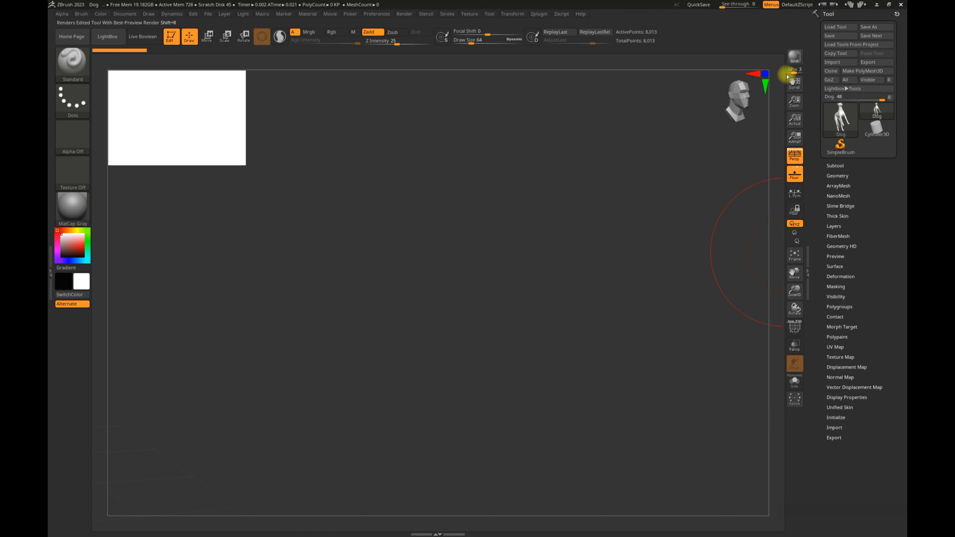
pyautogui.click(794, 257)
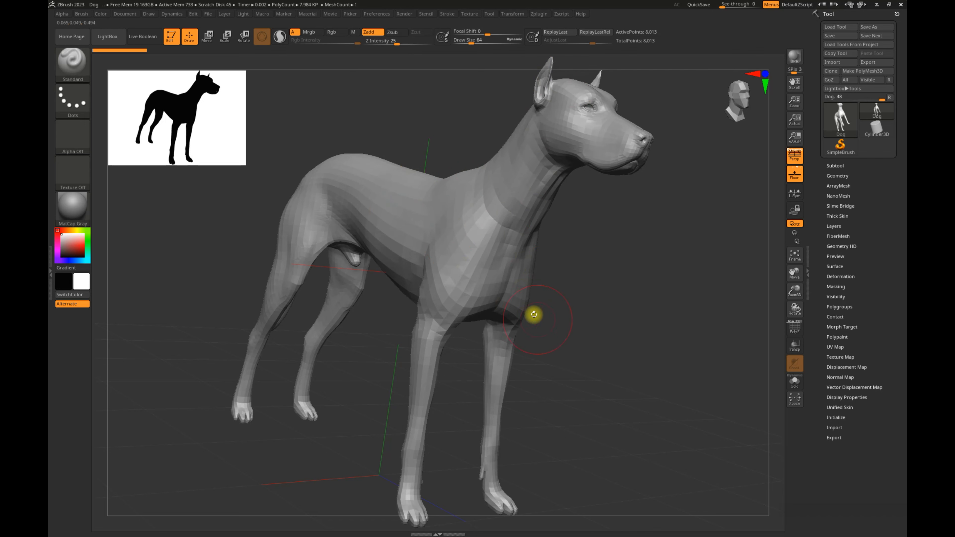
# - Shift the framed dog across the canvas and rotate it towards a more frontal view
pyautogui.keyDown('alt'); pyautogui.moveTo(606, 246); pyautogui.dragTo(645, 265); pyautogui.keyUp('alt')
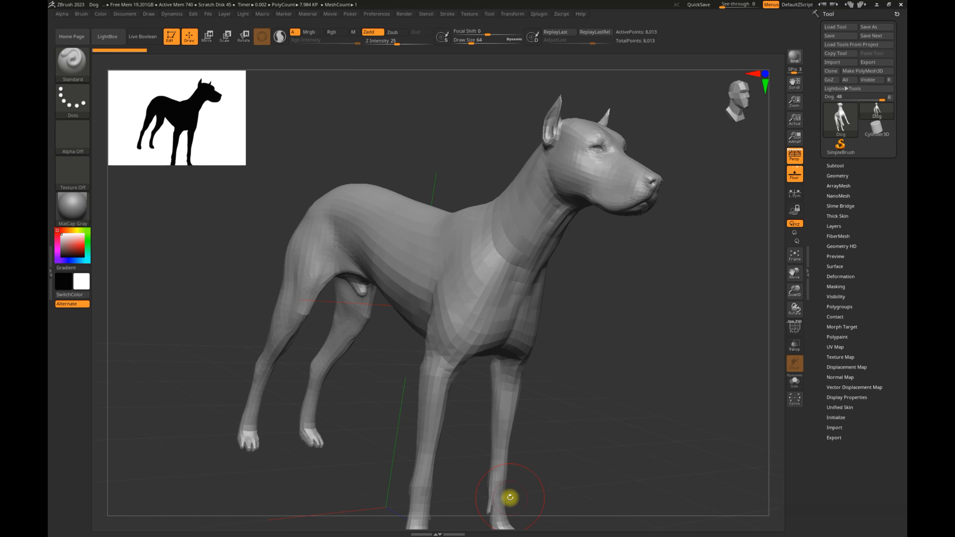
pyautogui.moveTo(675, 240); pyautogui.dragTo(536, 252)
pyautogui.moveTo(561, 232); pyautogui.dragTo(474, 231, button='right')
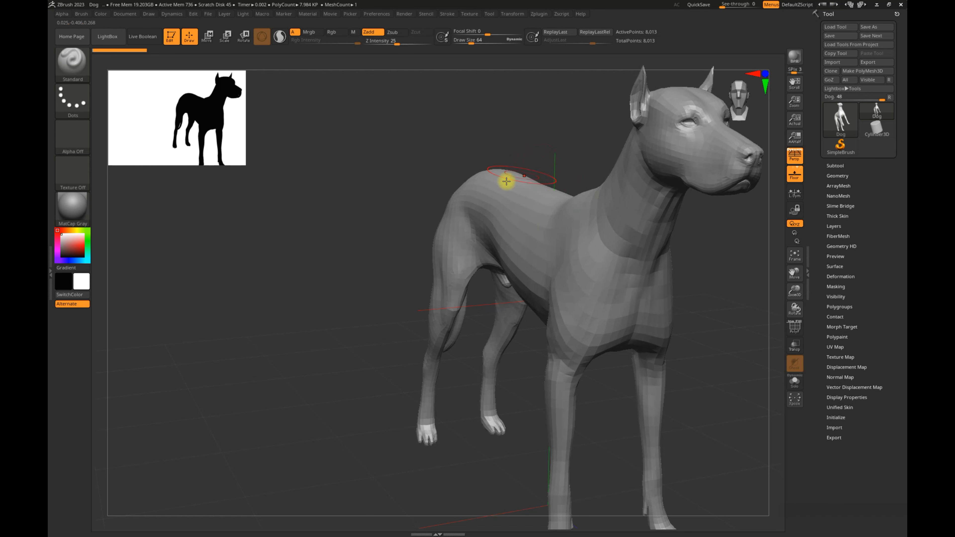
# - Sculpt a short Standard brush stroke on the dog's chest in a close-up view, and undo it
pyautogui.moveTo(585, 253); pyautogui.dragTo(611, 202, button='right')
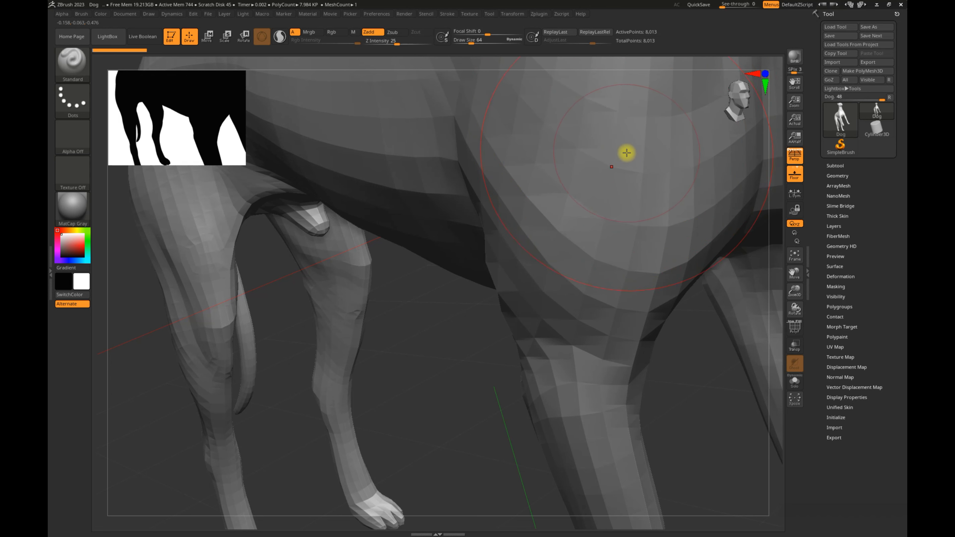
pyautogui.moveTo(622, 151)
pyautogui.mouseDown()
pyautogui.moveTo(643, 150)
pyautogui.moveTo(562, 187)
pyautogui.moveTo(658, 158)
pyautogui.mouseUp()
pyautogui.hotkey('ctrl', 'z')
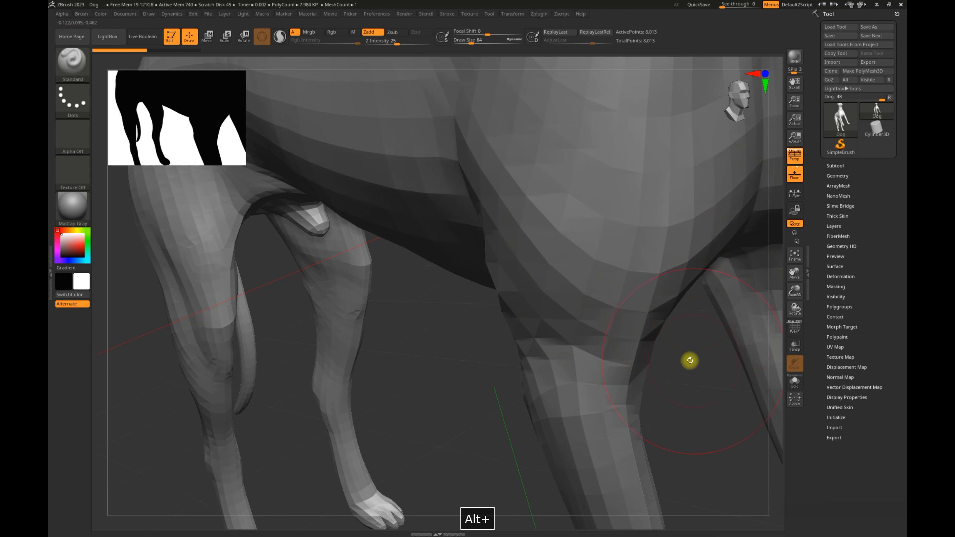
# - Zoom in closely on the dog's flank until the surface fills the canvas, and zoom back out to the torso
pyautogui.moveTo(633, 245)
pyautogui.keyDown('alt'); pyautogui.mouseDown(button='right')
pyautogui.moveTo(678, 383)
pyautogui.moveTo(597, 262)
pyautogui.moveTo(569, 247)
pyautogui.moveTo(494, 245)
pyautogui.moveTo(583, 239)
pyautogui.moveTo(851, 256)
pyautogui.mouseUp(button='right'); pyautogui.keyUp('alt')
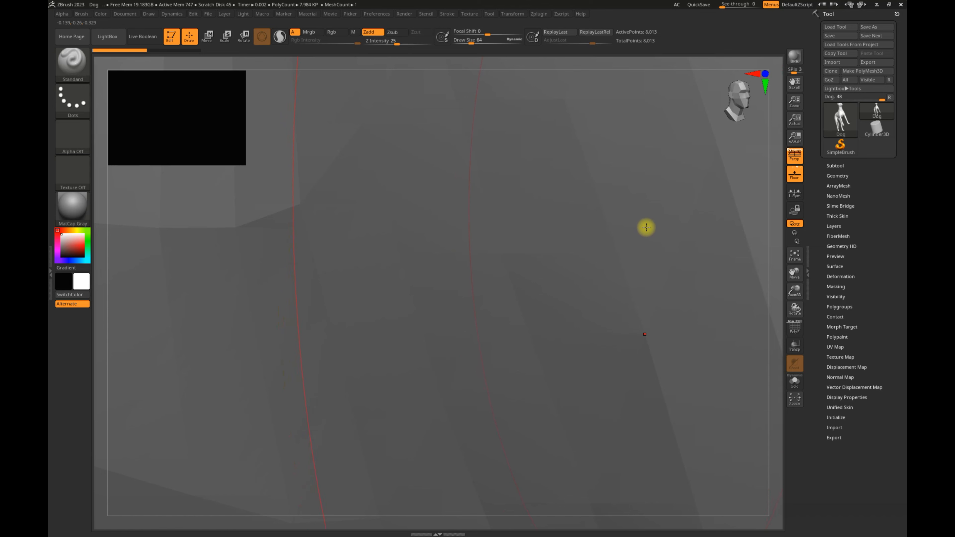
pyautogui.moveTo(645, 223)
pyautogui.keyDown('alt'); pyautogui.mouseDown(button='right')
pyautogui.moveTo(666, 226)
pyautogui.moveTo(633, 219)
pyautogui.moveTo(733, 235)
pyautogui.moveTo(322, 268)
pyautogui.moveTo(622, 296)
pyautogui.moveTo(601, 279)
pyautogui.moveTo(510, 277)
pyautogui.moveTo(539, 252)
pyautogui.moveTo(534, 269)
pyautogui.mouseUp(button='right'); pyautogui.keyUp('alt')
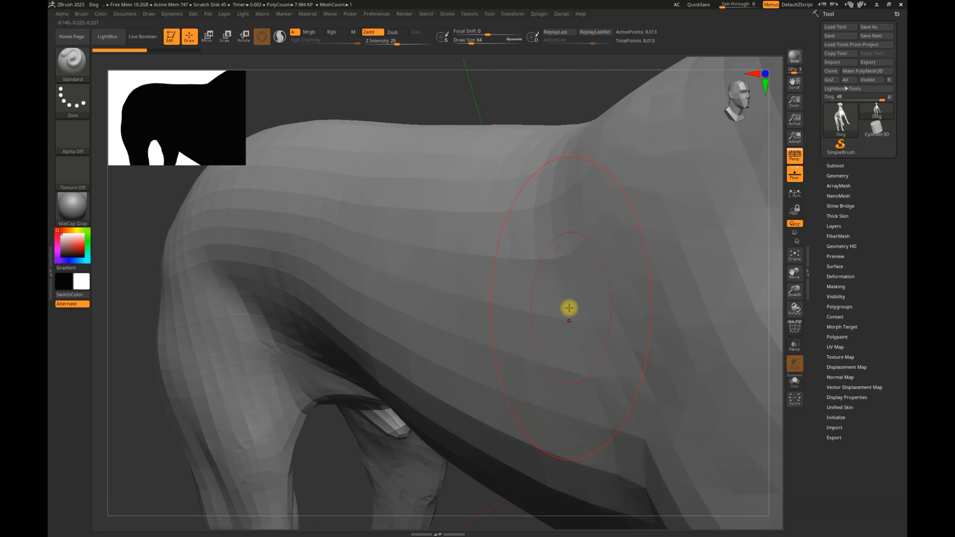
pyautogui.keyDown('alt'); pyautogui.moveTo(505, 271); pyautogui.dragTo(704, 251, button='right'); pyautogui.keyUp('alt')
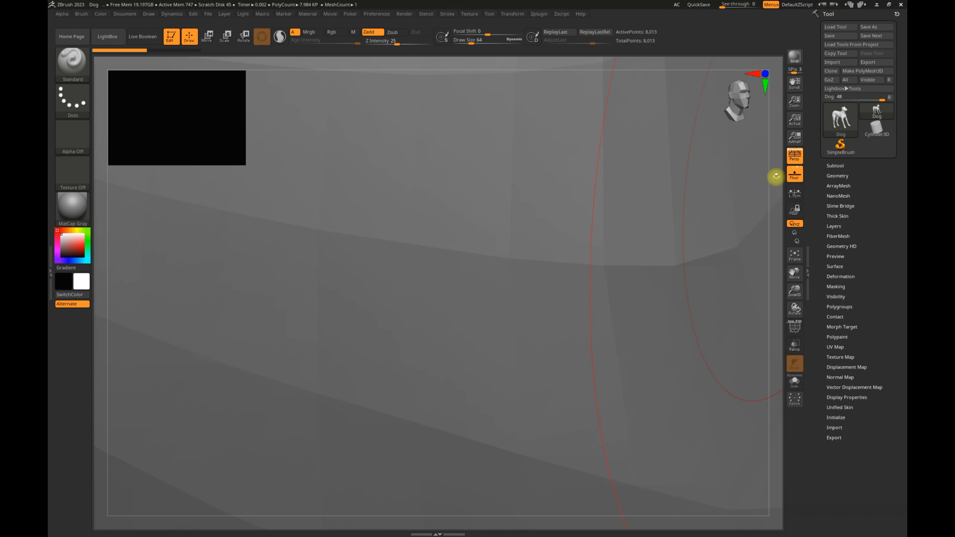
pyautogui.press('alt')
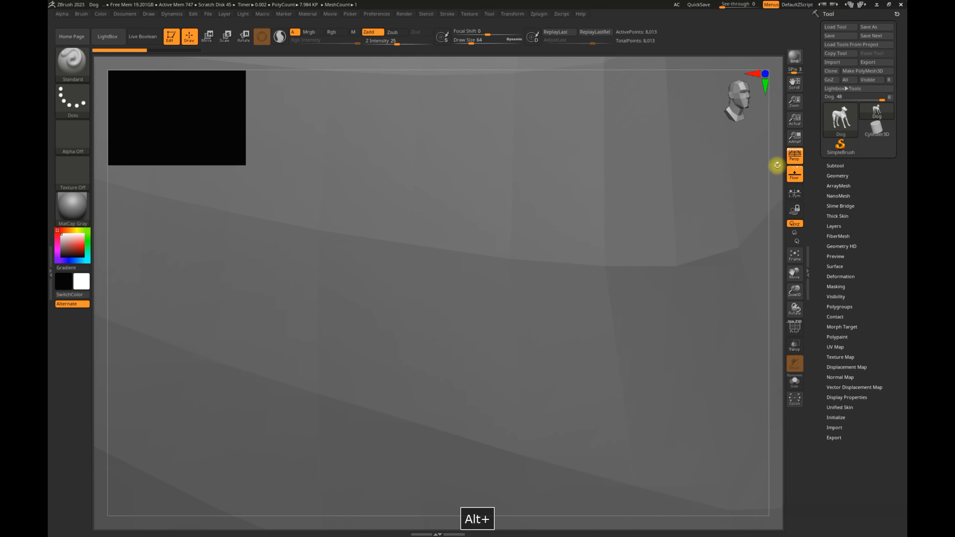
pyautogui.moveTo(777, 165); pyautogui.dragTo(280, 282)
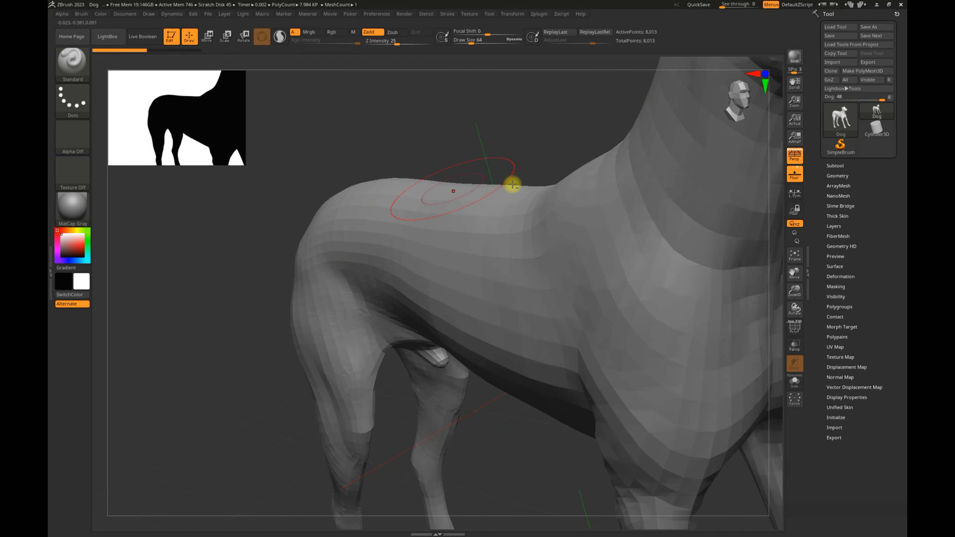
# - Orbit and pan around the dog's torso to inspect the belly, back and opposite flank
pyautogui.keyDown('alt'); pyautogui.moveTo(544, 158); pyautogui.dragTo(387, 166); pyautogui.keyUp('alt')
pyautogui.moveTo(707, 289); pyautogui.dragTo(654, 192)
pyautogui.moveTo(671, 286); pyautogui.dragTo(638, 242)
pyautogui.keyDown('alt'); pyautogui.moveTo(583, 331); pyautogui.dragTo(499, 409); pyautogui.keyUp('alt')
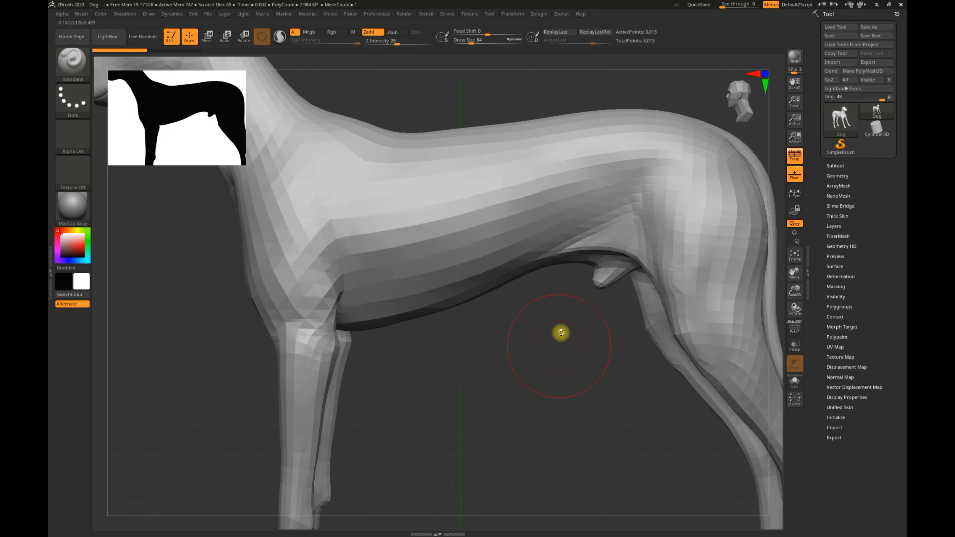
pyautogui.keyDown('alt'); pyautogui.moveTo(500, 371); pyautogui.dragTo(567, 484); pyautogui.keyUp('alt')
pyautogui.keyDown('alt'); pyautogui.moveTo(530, 161); pyautogui.dragTo(570, 176); pyautogui.keyUp('alt')
pyautogui.moveTo(484, 142); pyautogui.dragTo(448, 162)
# - Zoom in until the dog's surface fills the canvas, and fit the whole dog back into view
pyautogui.keyDown('alt'); pyautogui.moveTo(695, 303); pyautogui.dragTo(695, 357); pyautogui.keyUp('alt')
pyautogui.keyDown('alt'); pyautogui.moveTo(695, 357); pyautogui.dragTo(904, 390, button='right'); pyautogui.keyUp('alt')
pyautogui.keyDown('alt'); pyautogui.moveTo(477, 322); pyautogui.dragTo(768, 285, button='right'); pyautogui.keyUp('alt')
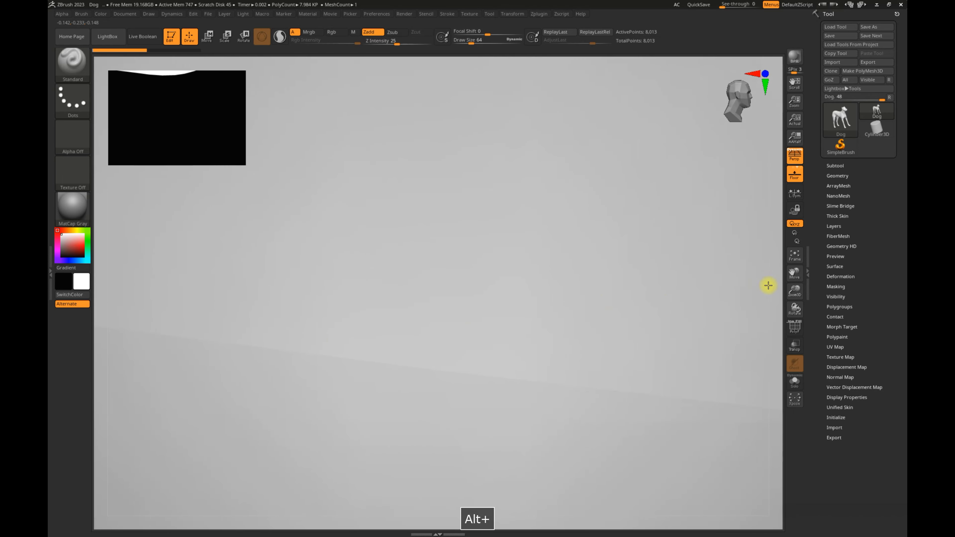
pyautogui.keyDown('alt'); pyautogui.moveTo(618, 253); pyautogui.dragTo(627, 285, button='right'); pyautogui.keyUp('alt')
pyautogui.moveTo(614, 192)
pyautogui.keyDown('alt'); pyautogui.mouseDown(button='right')
pyautogui.moveTo(654, 249)
pyautogui.moveTo(662, 245)
pyautogui.moveTo(656, 272)
pyautogui.mouseUp(button='right'); pyautogui.keyUp('alt')
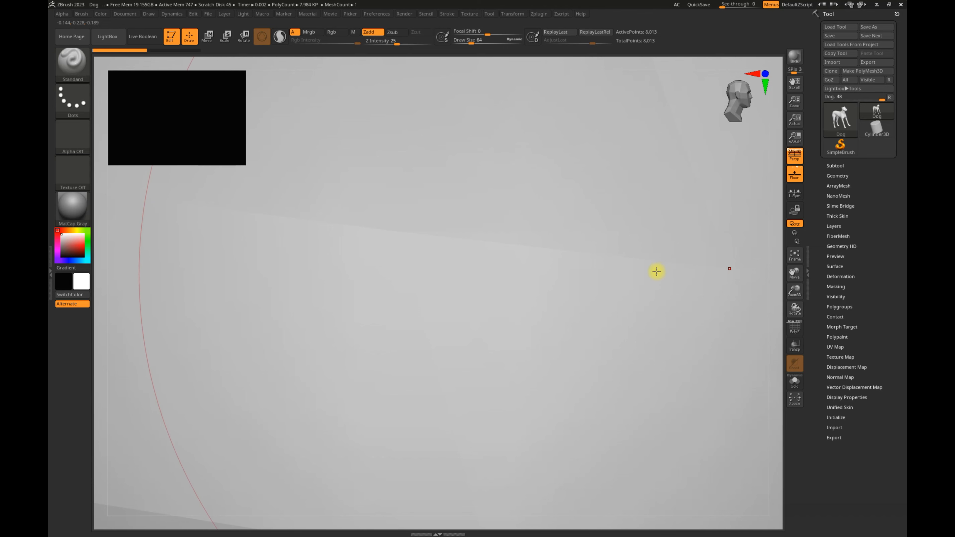
pyautogui.press('f')
pyautogui.keyDown('alt'); pyautogui.moveTo(718, 243); pyautogui.dragTo(588, 518, button='right'); pyautogui.keyUp('alt')
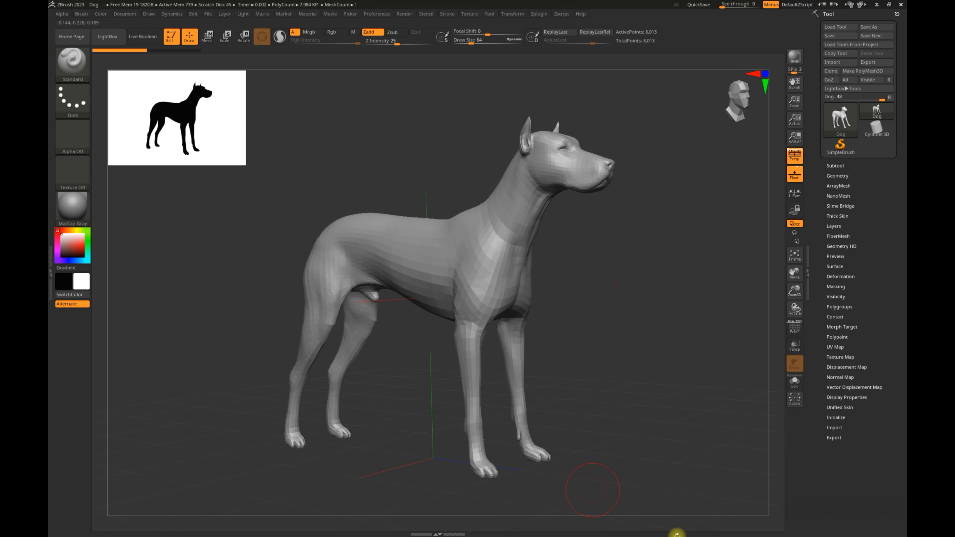